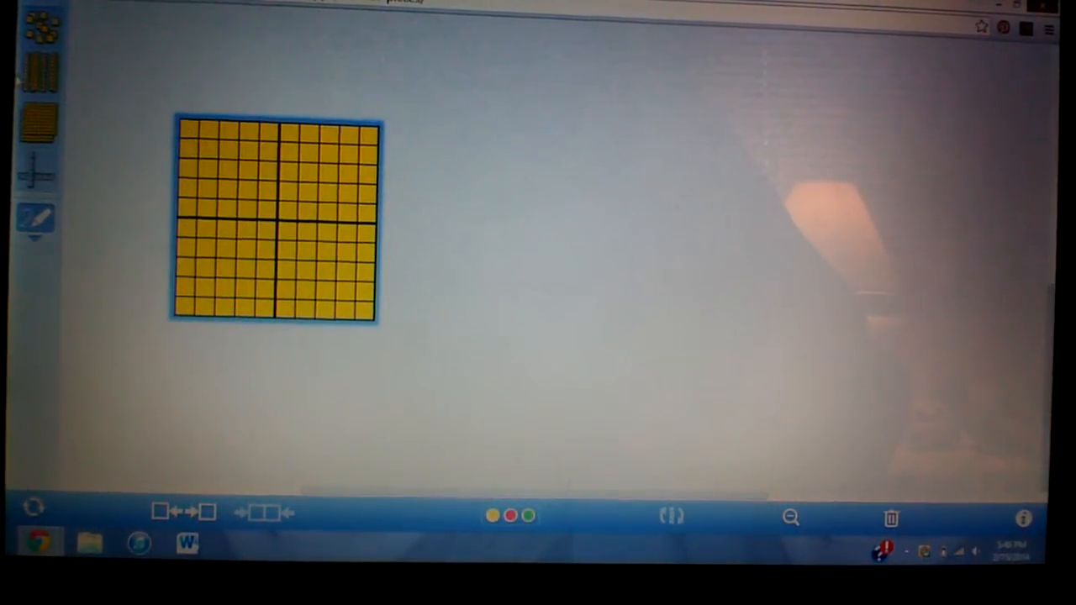
# Place a ten rod beside the hundred flat and a unit cube to its right
pyautogui.moveTo(44, 74)
pyautogui.mouseDown()
pyautogui.moveTo(477, 158)
pyautogui.moveTo(477, 131)
pyautogui.mouseUp()
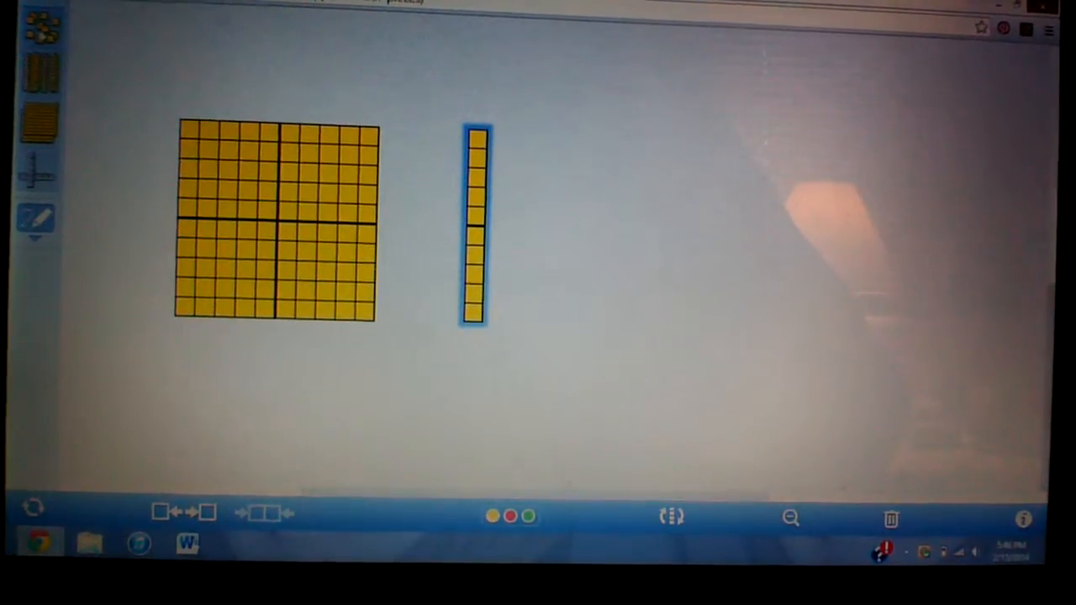
pyautogui.moveTo(44, 27); pyautogui.dragTo(544, 313)
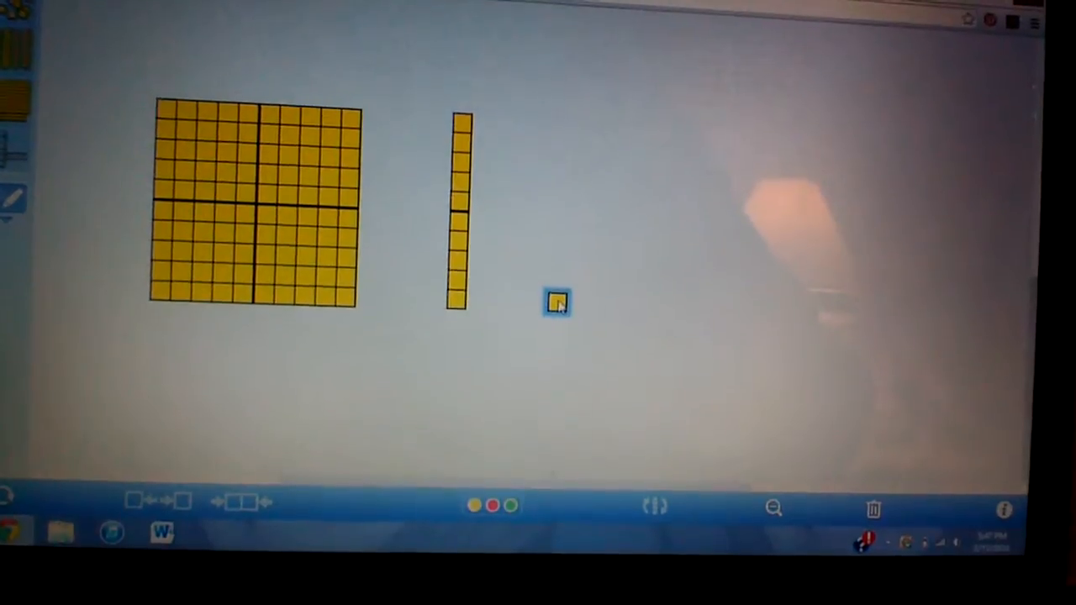
# Move the unit cube against the ten rod and slide it up to the rod's top square
pyautogui.click(459, 299)
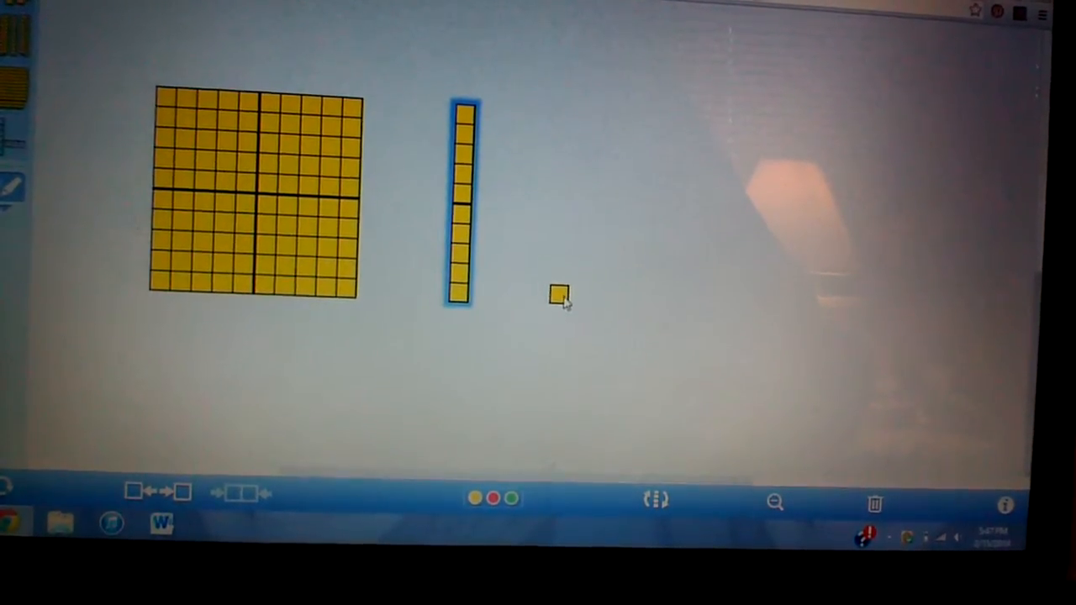
pyautogui.moveTo(560, 295); pyautogui.dragTo(494, 299)
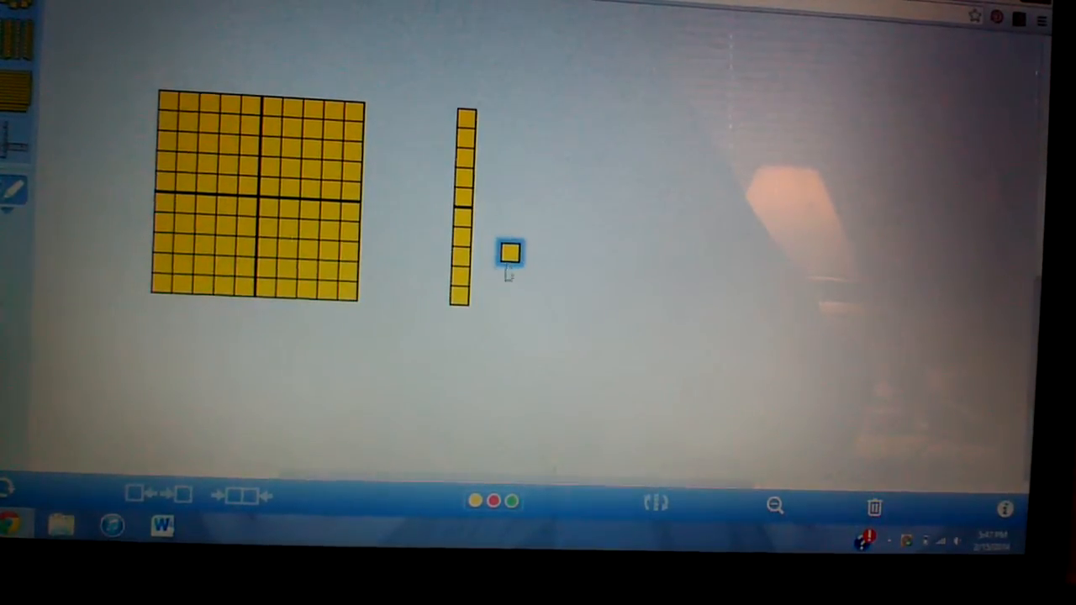
pyautogui.moveTo(521, 259)
pyautogui.mouseDown()
pyautogui.moveTo(520, 278)
pyautogui.moveTo(497, 271)
pyautogui.mouseUp()
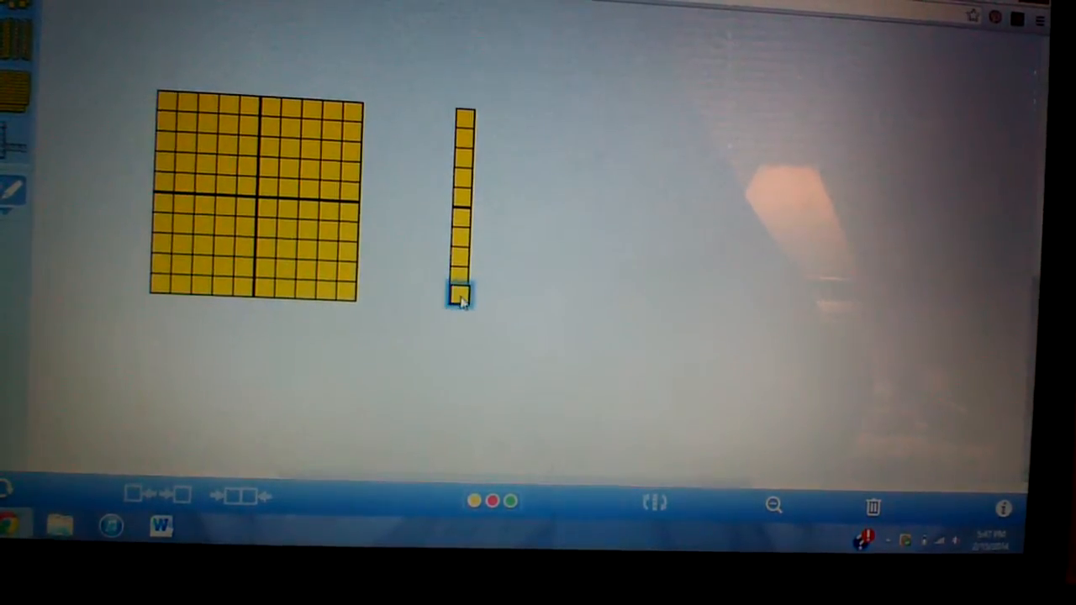
pyautogui.click(464, 267)
pyautogui.moveTo(464, 257); pyautogui.dragTo(470, 118)
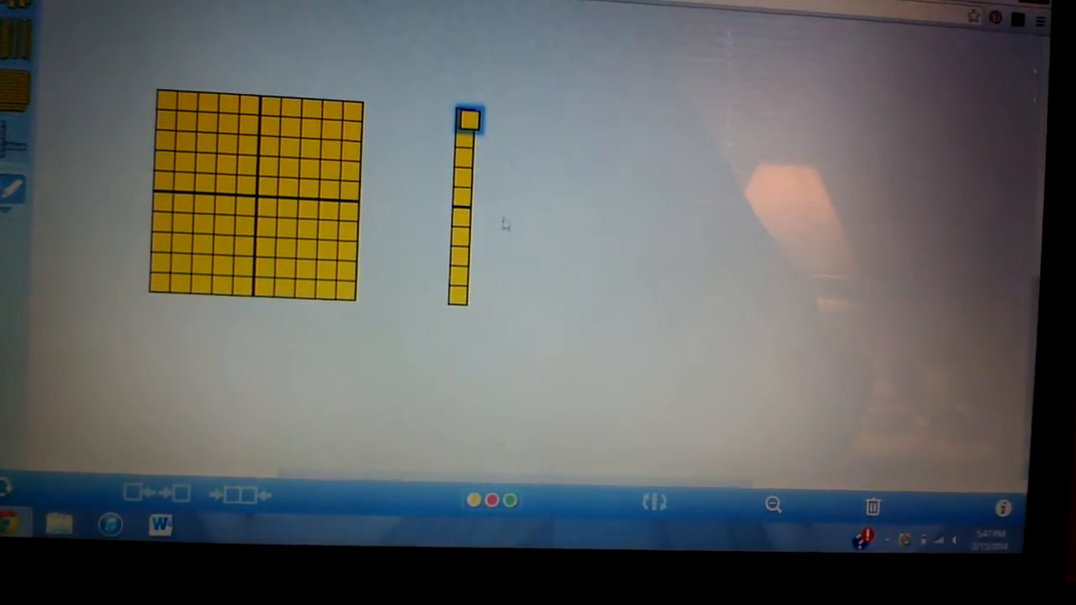
# Return the unit cube beside the rod, dismiss the crash error message and deselect
pyautogui.moveTo(469, 118); pyautogui.dragTo(513, 288)
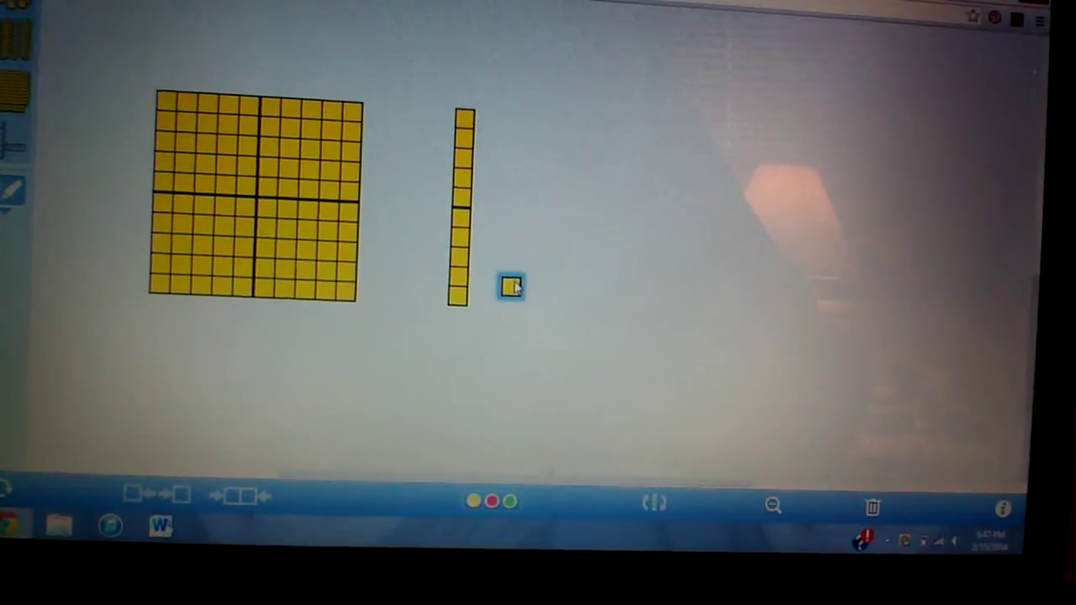
pyautogui.click(236, 229)
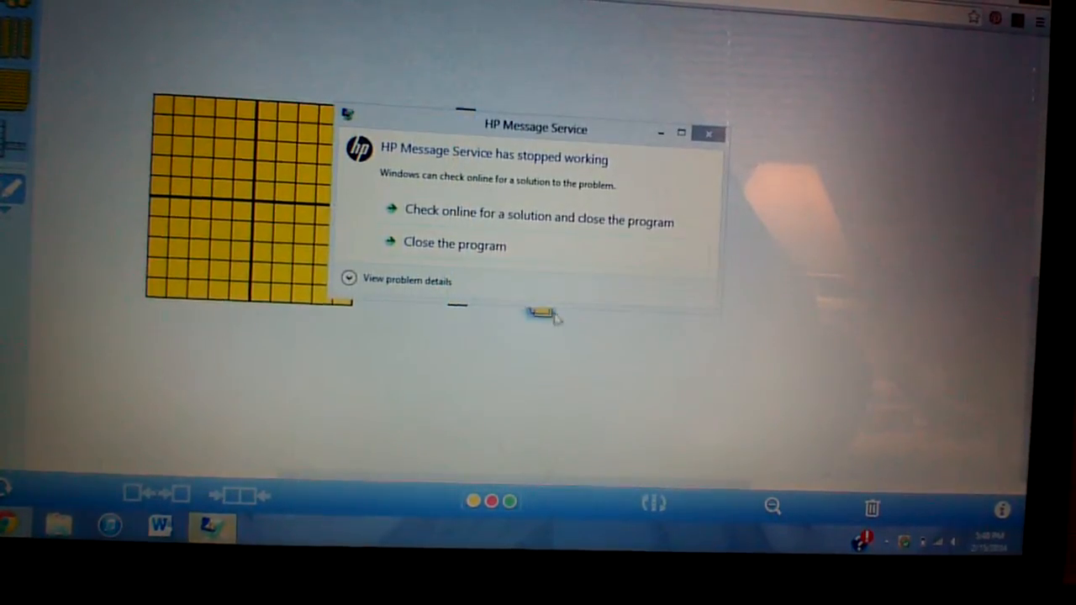
pyautogui.click(710, 135)
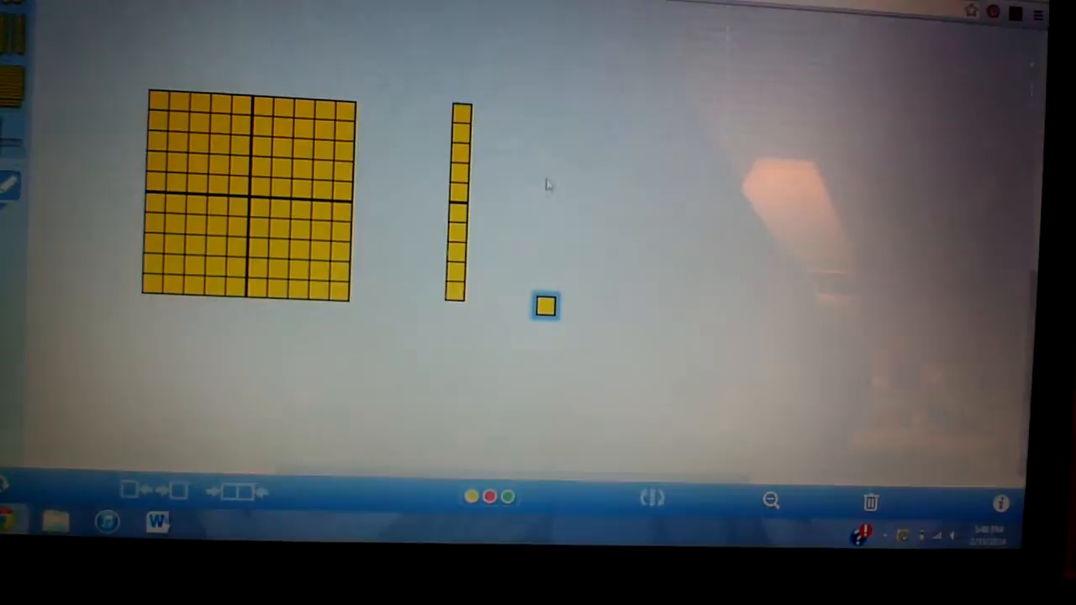
pyautogui.moveTo(547, 313); pyautogui.dragTo(547, 281)
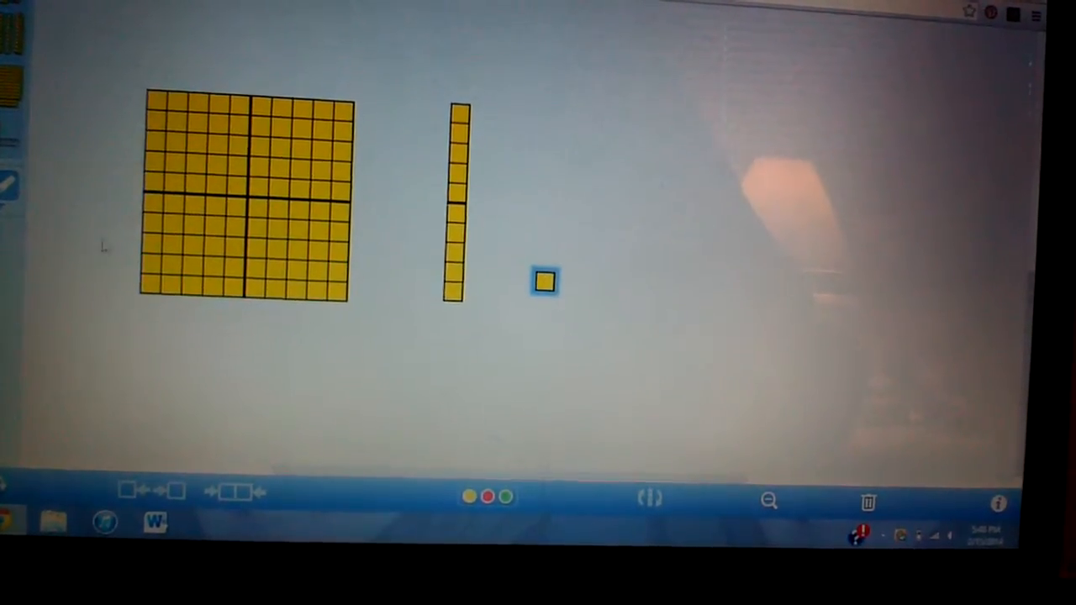
pyautogui.click(546, 305)
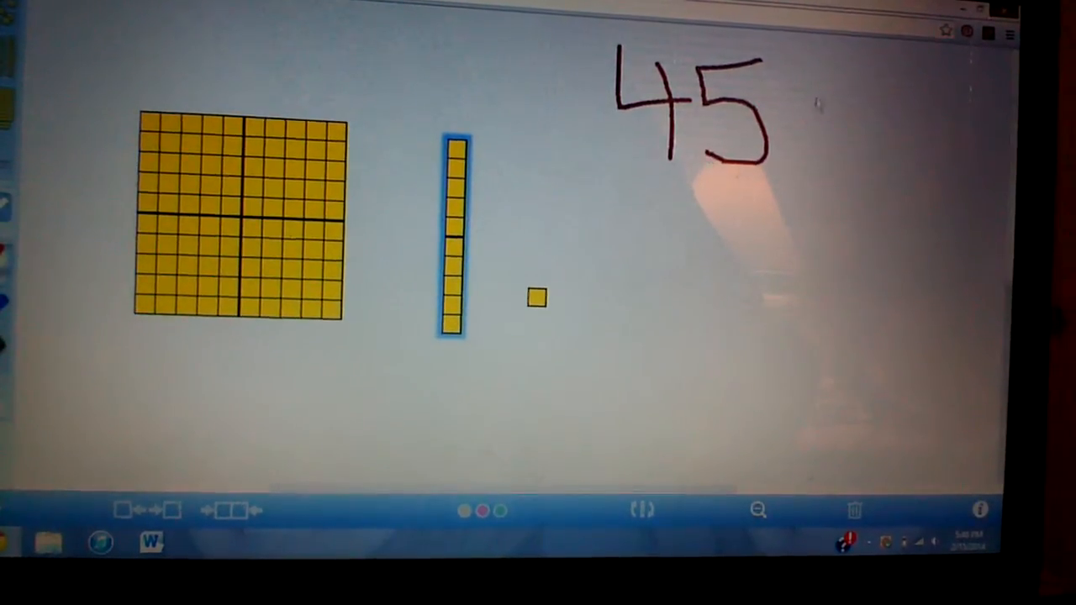
# Handwrite the 6 in red so the number reads 456
pyautogui.moveTo(809, 65); pyautogui.dragTo(822, 192)
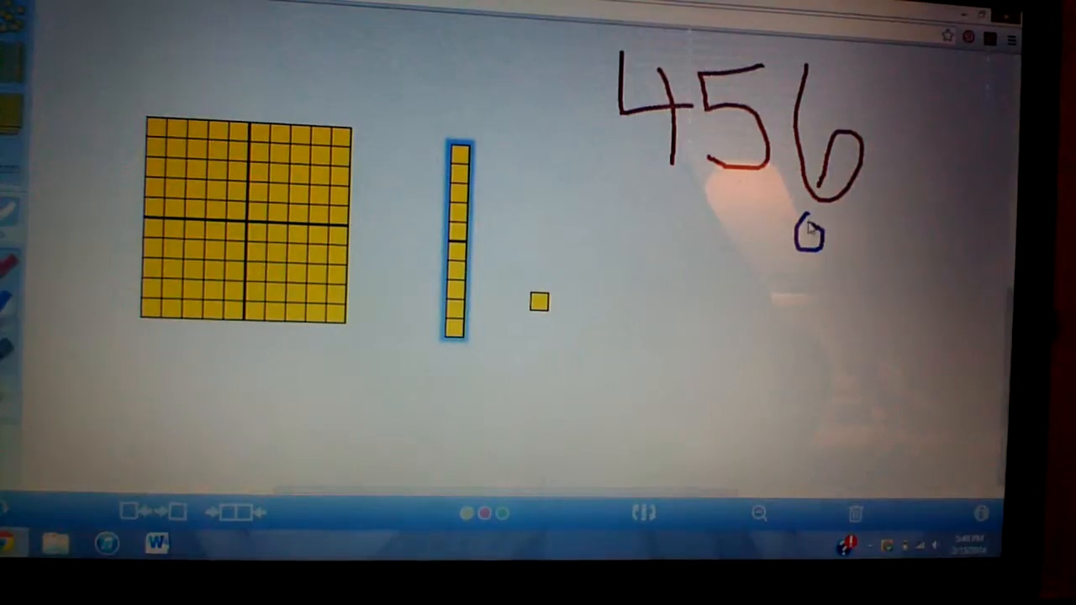
# Write 'Ones' and 'ten' in blue under the 6 and 5, cancelling the erase-drawing prompt
pyautogui.moveTo(841, 225); pyautogui.dragTo(846, 252)
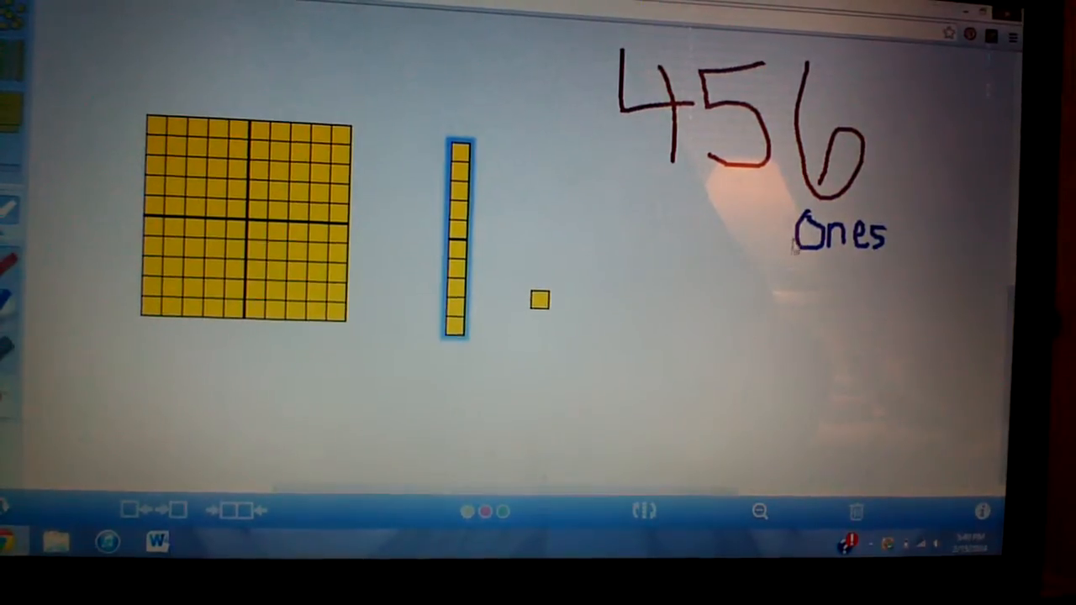
pyautogui.moveTo(723, 211)
pyautogui.mouseDown()
pyautogui.moveTo(723, 239)
pyautogui.moveTo(742, 239)
pyautogui.mouseUp()
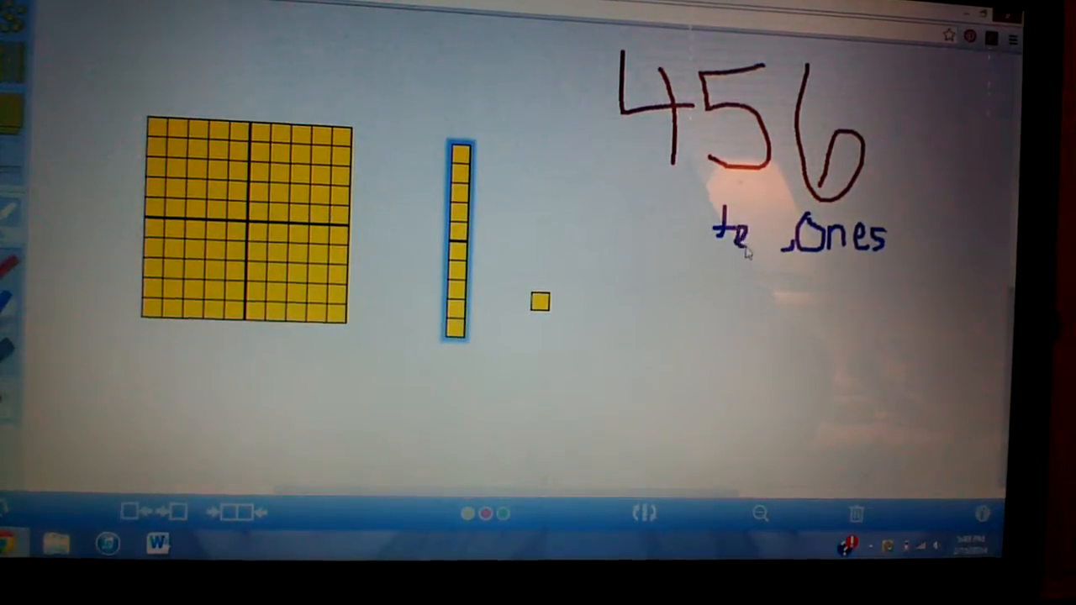
pyautogui.moveTo(761, 231); pyautogui.dragTo(763, 249)
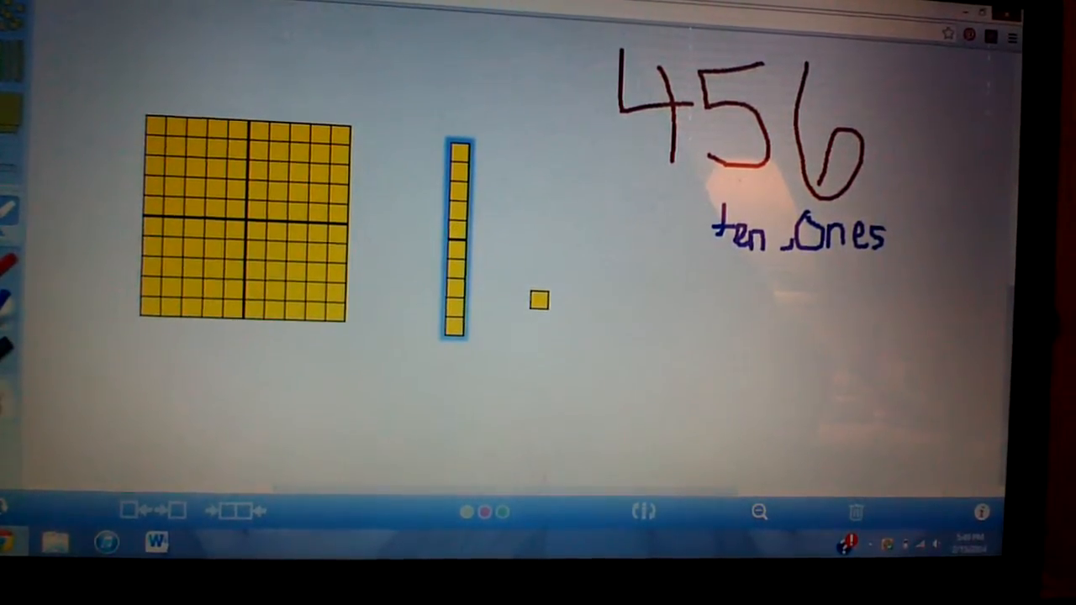
pyautogui.click(856, 511)
pyautogui.click(599, 268)
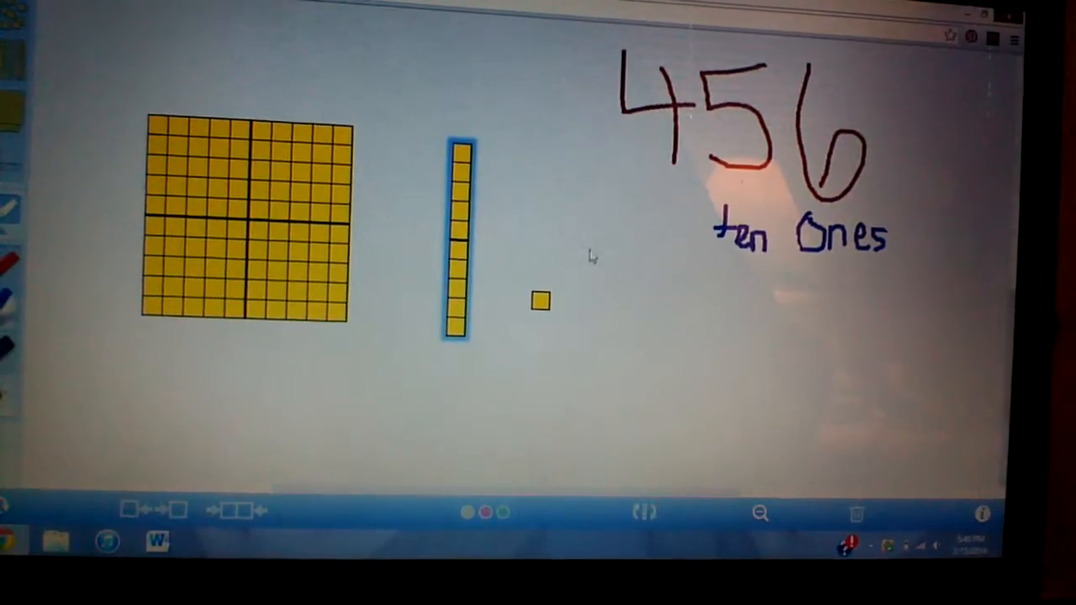
# Write 'hundred' in blue under the 4
pyautogui.moveTo(618, 248); pyautogui.dragTo(641, 248)
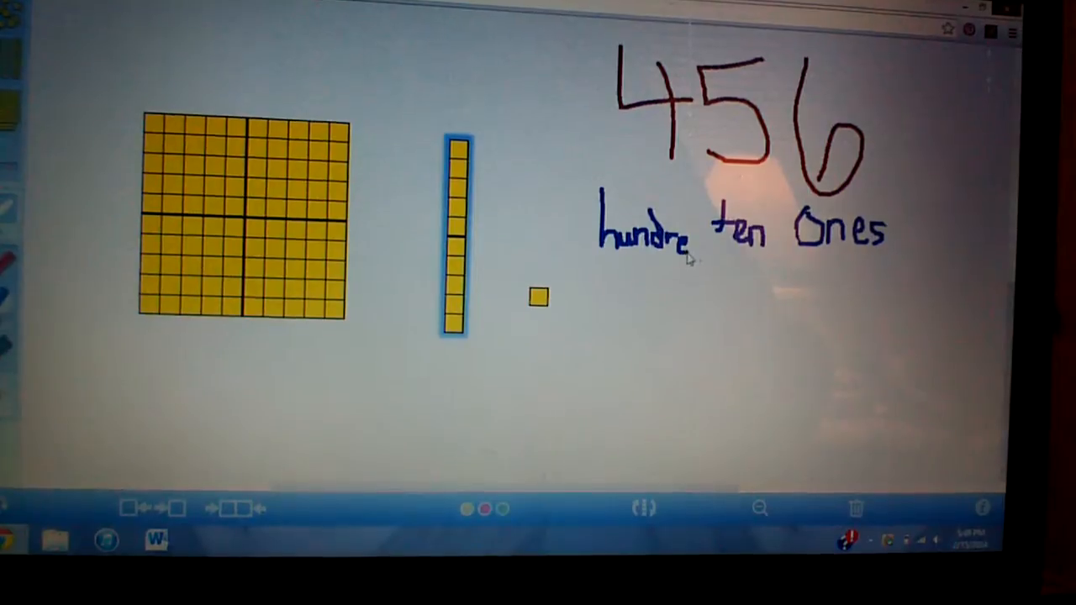
pyautogui.moveTo(696, 220); pyautogui.dragTo(696, 257)
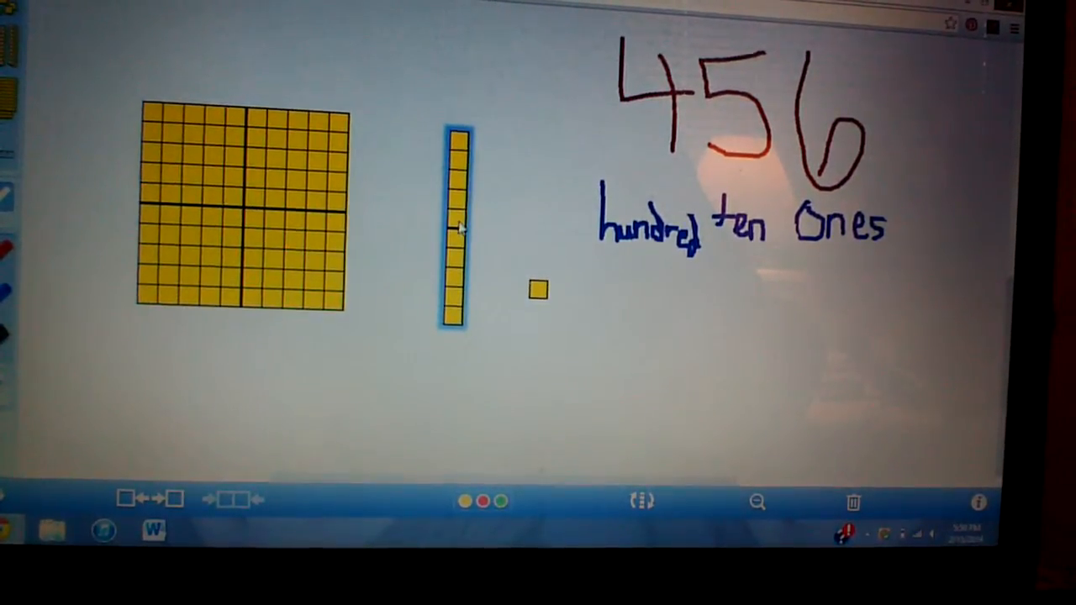
# Straighten the ten rod and move the single unit cube under the word 'Ones'
pyautogui.moveTo(459, 227)
pyautogui.mouseDown()
pyautogui.moveTo(360, 359)
pyautogui.moveTo(461, 221)
pyautogui.mouseUp()
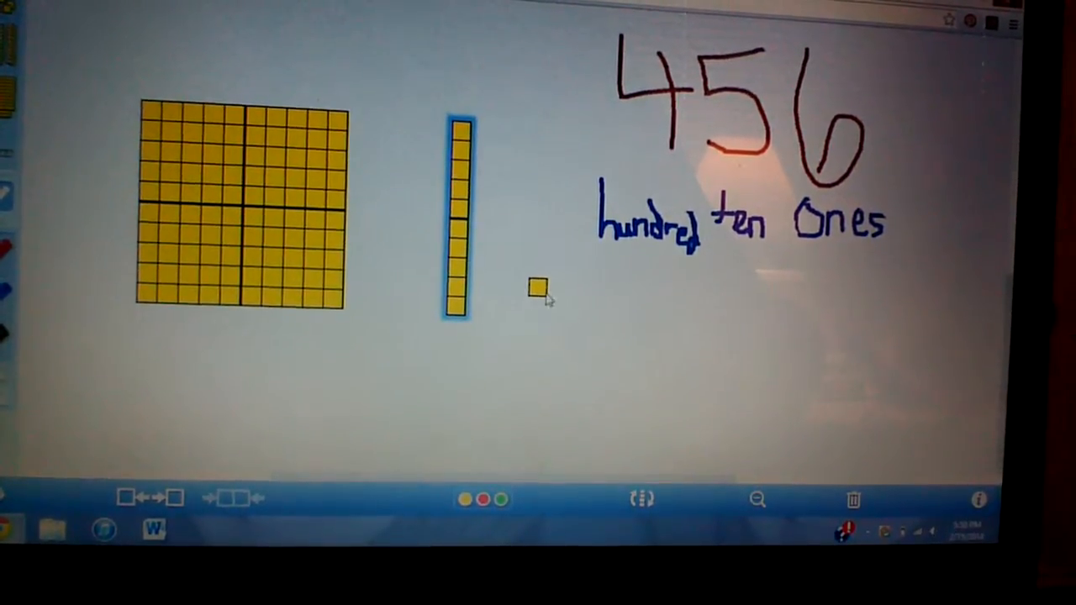
pyautogui.moveTo(539, 288); pyautogui.dragTo(518, 288)
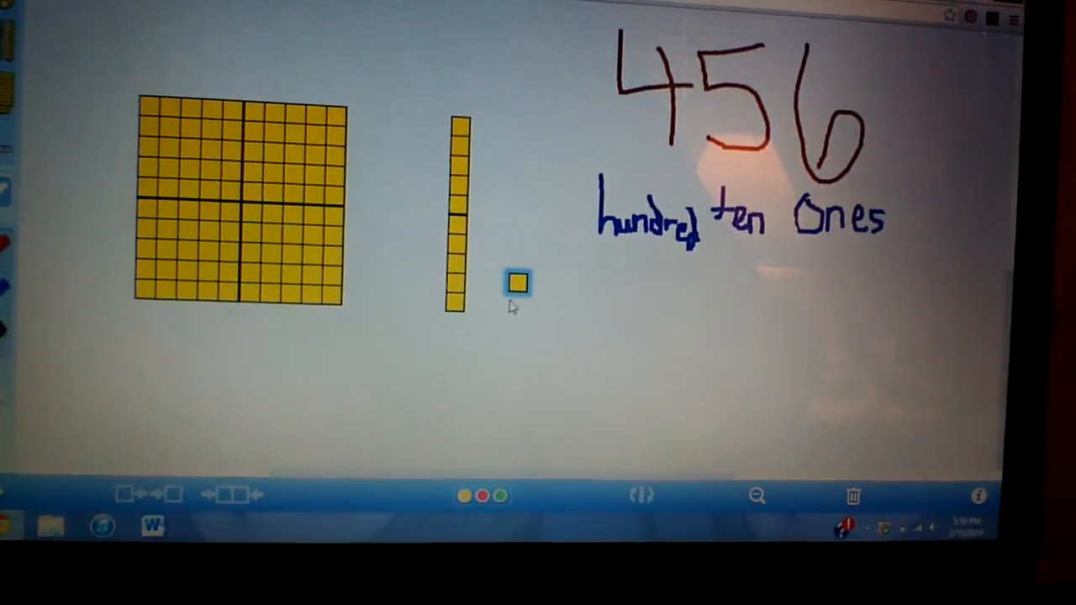
pyautogui.moveTo(518, 286)
pyautogui.mouseDown()
pyautogui.moveTo(848, 122)
pyautogui.moveTo(856, 263)
pyautogui.mouseUp()
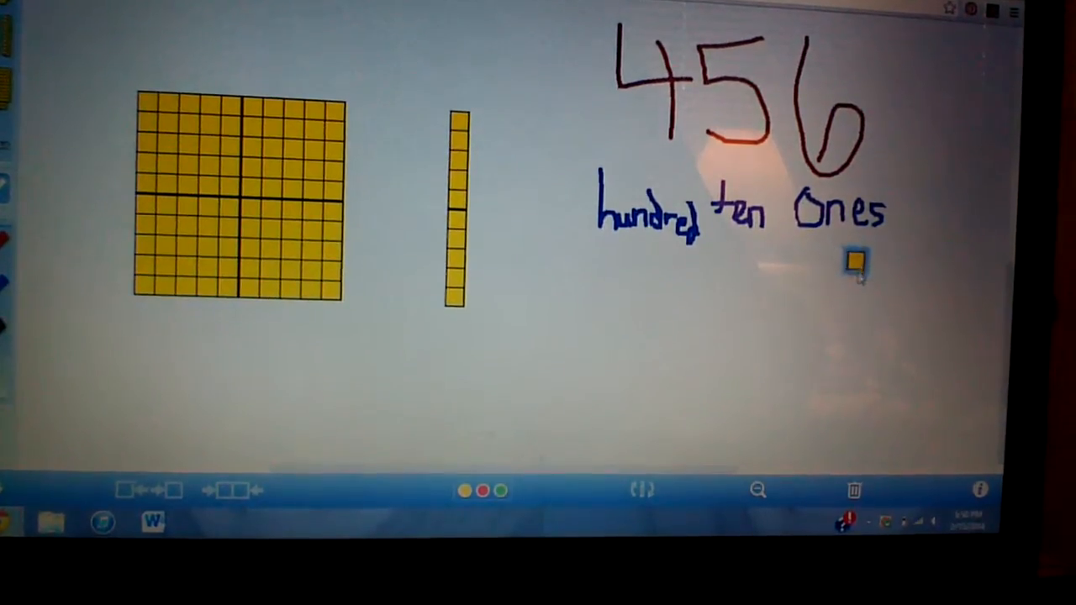
pyautogui.moveTo(858, 278); pyautogui.dragTo(868, 268)
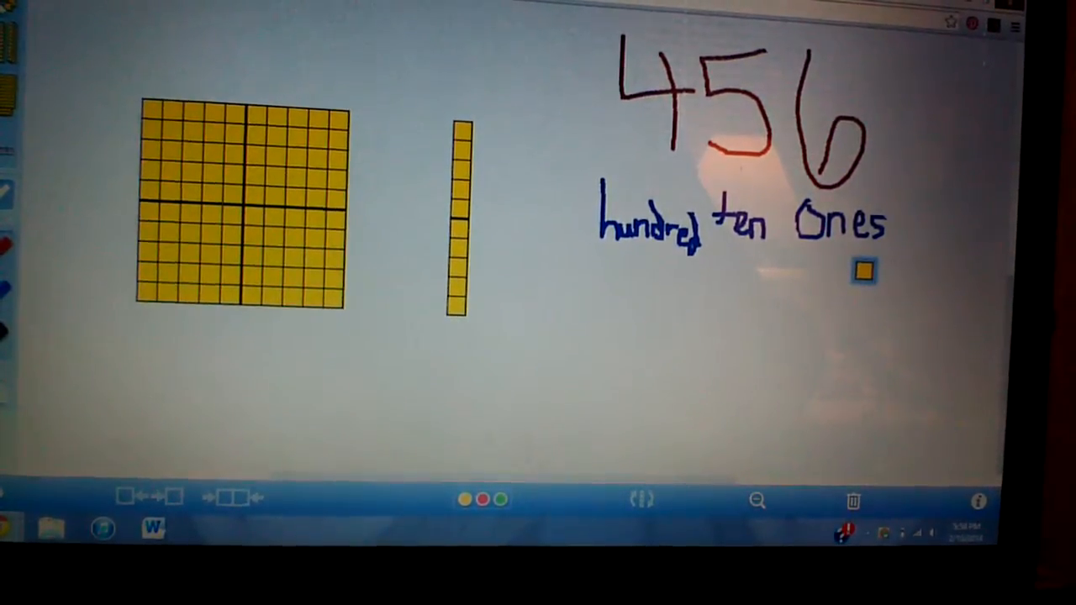
pyautogui.click(757, 378)
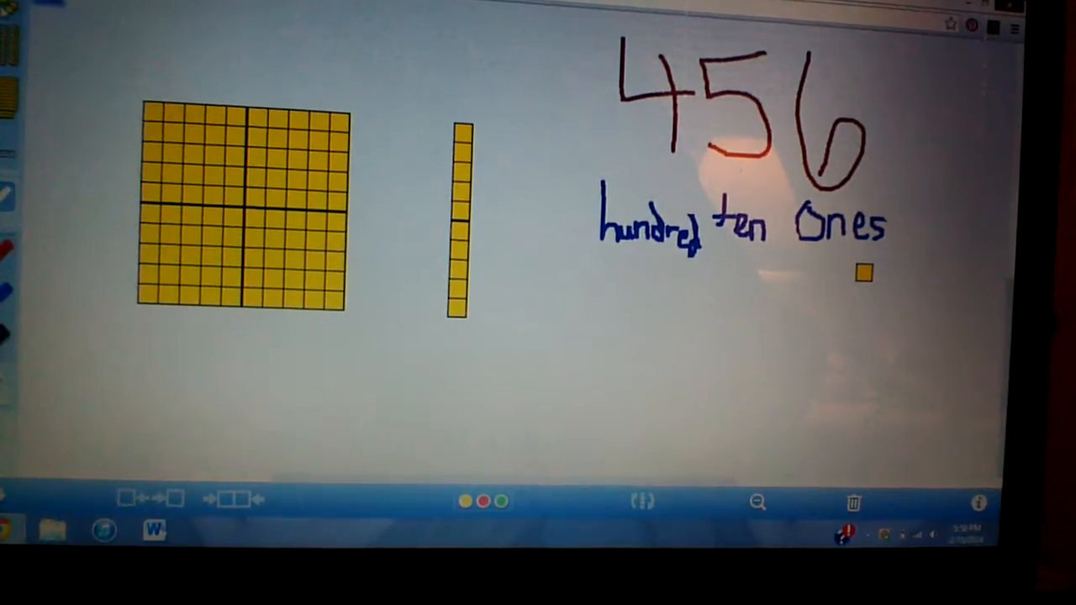
# Bring a group of extra unit cubes from the palette under 'Ones'
pyautogui.moveTo(9, 92); pyautogui.dragTo(80, 26)
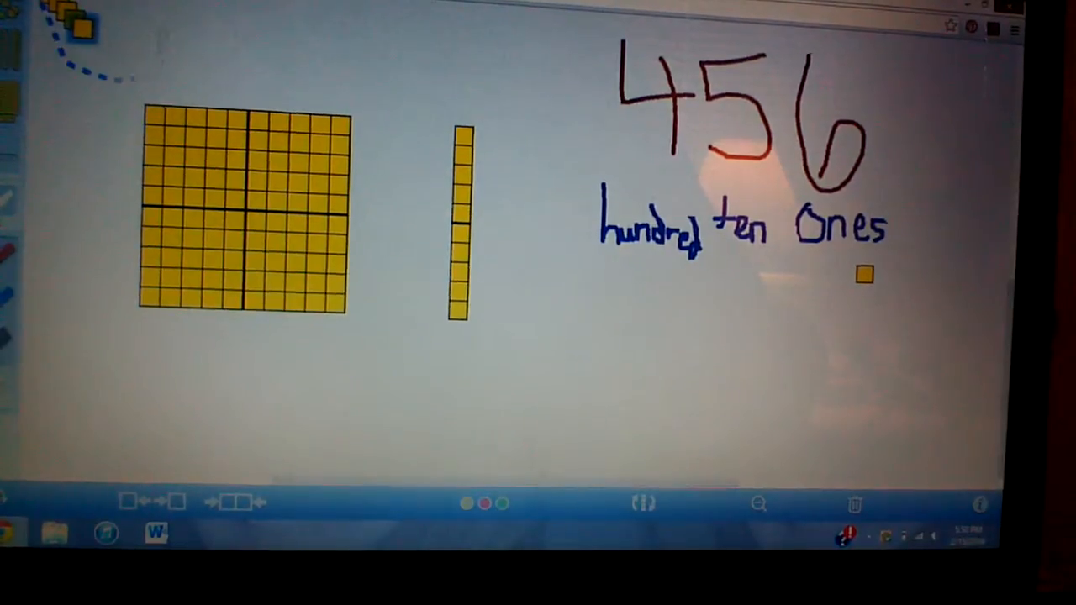
pyautogui.moveTo(80, 25)
pyautogui.mouseDown()
pyautogui.moveTo(475, 206)
pyautogui.moveTo(854, 277)
pyautogui.mouseUp()
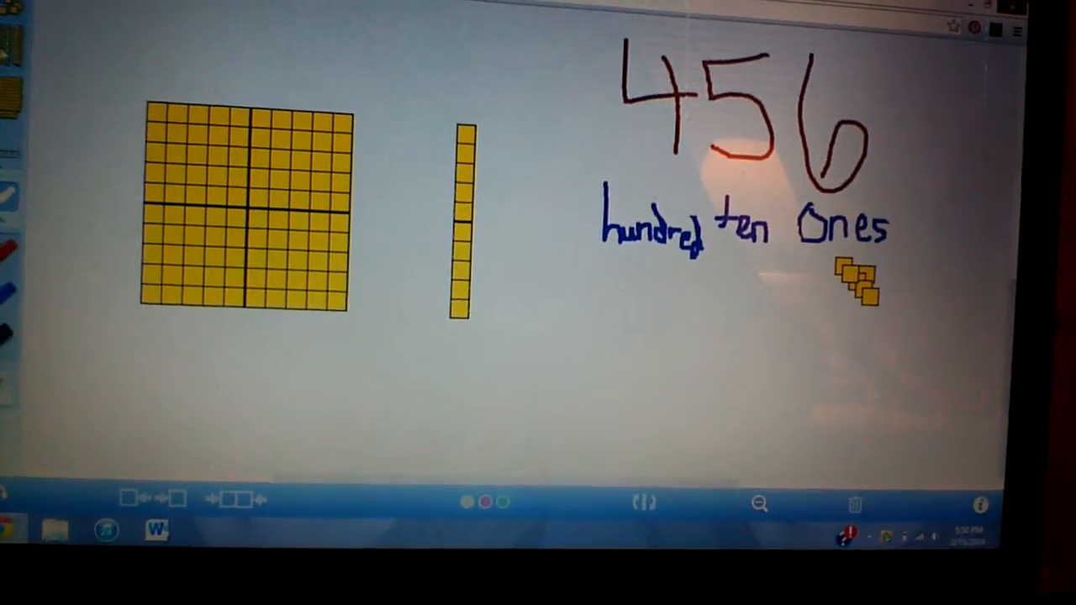
# Add ten-rods, move the stack under 'ten' and join the lone rod to make five
pyautogui.click(11, 97)
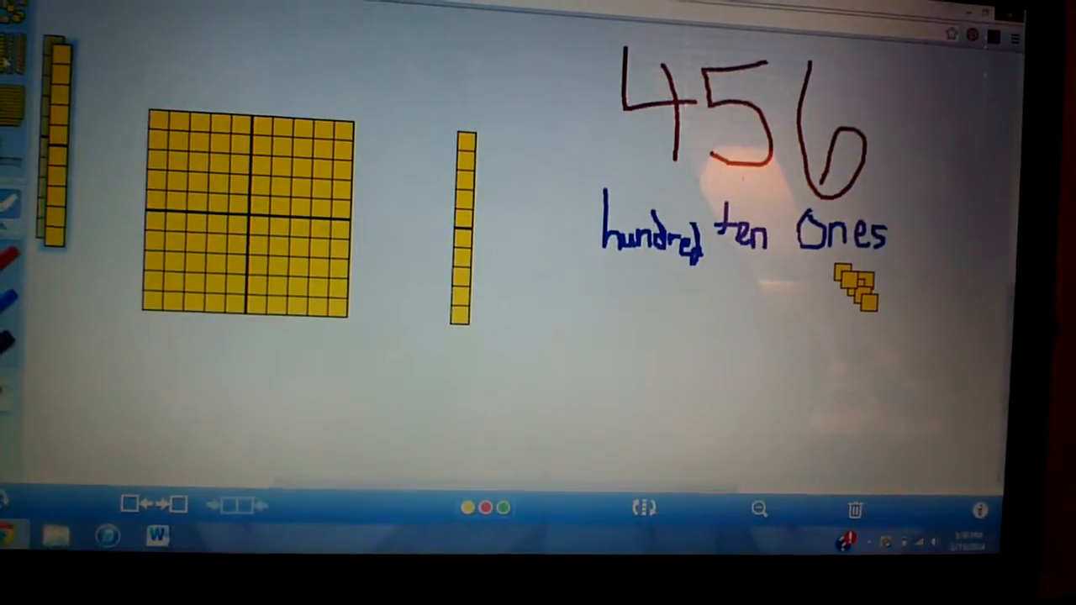
pyautogui.click(11, 97)
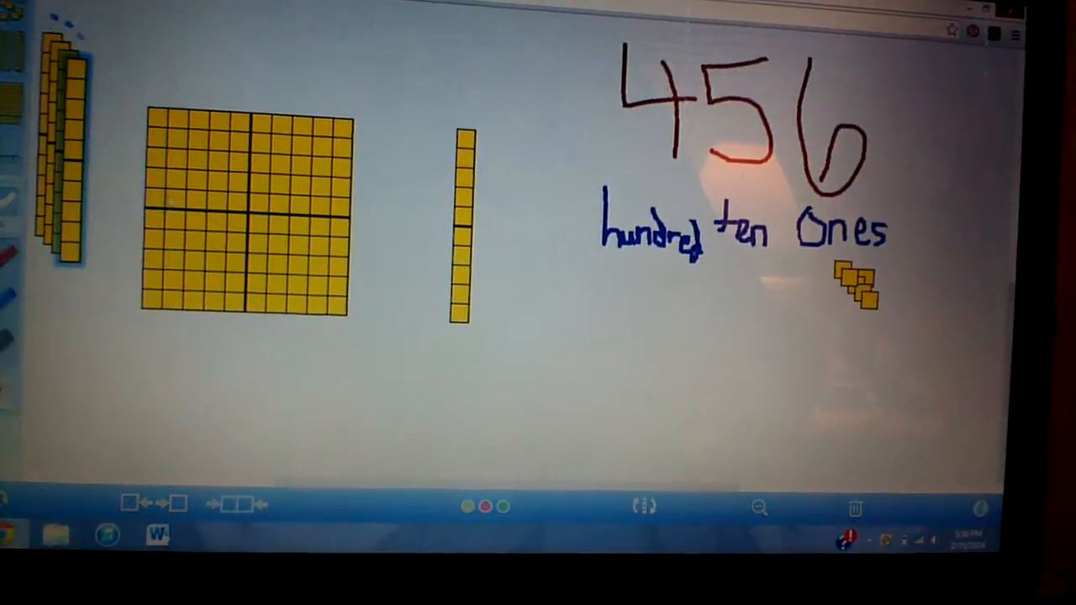
pyautogui.moveTo(42, 18); pyautogui.dragTo(30, 271)
pyautogui.moveTo(58, 143); pyautogui.dragTo(770, 337)
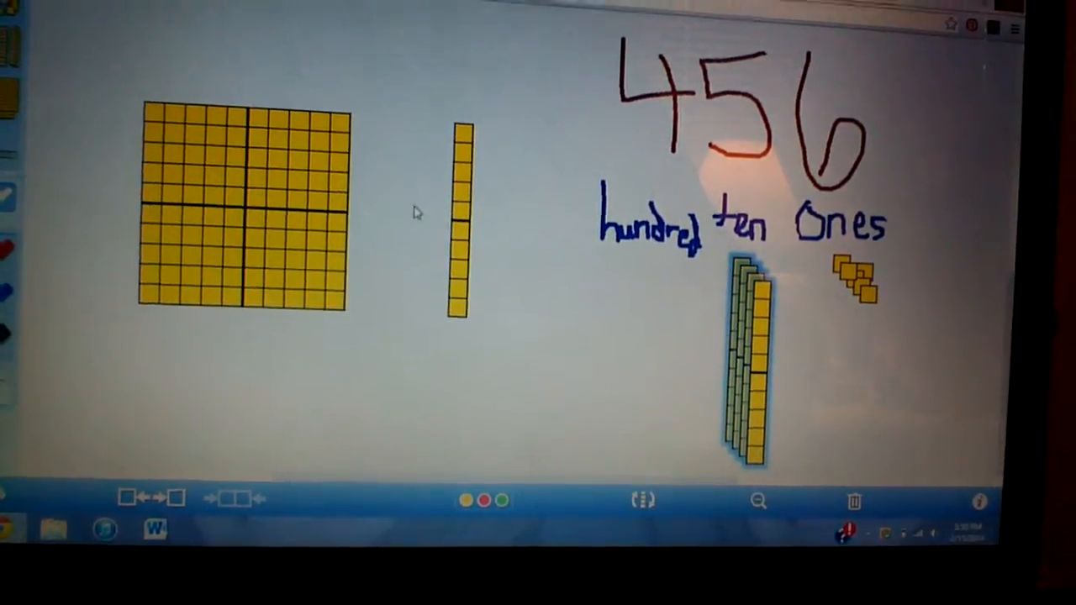
pyautogui.moveTo(463, 217); pyautogui.dragTo(717, 382)
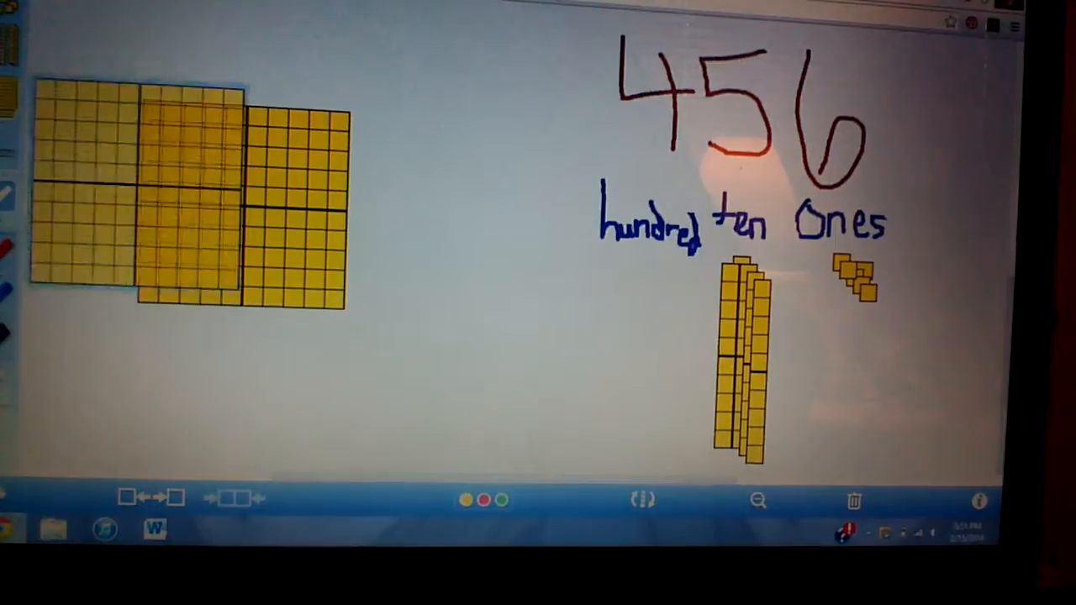
# Gather four hundred flats into one pile at the lower centre, left of the ten-rods
pyautogui.moveTo(10, 92); pyautogui.dragTo(555, 338)
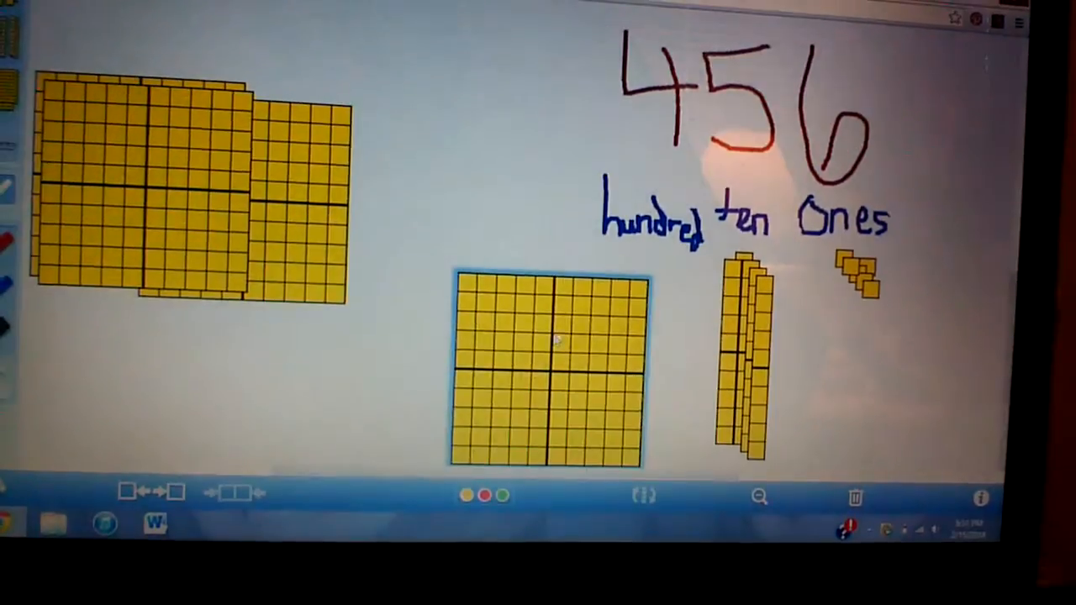
pyautogui.moveTo(302, 160); pyautogui.dragTo(492, 349)
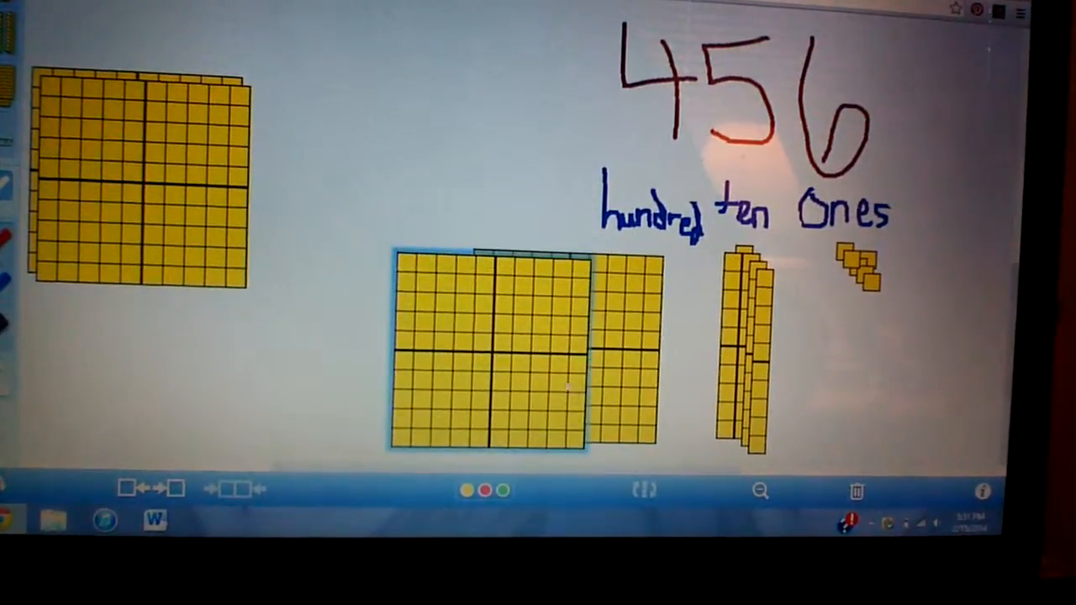
pyautogui.moveTo(143, 177); pyautogui.dragTo(378, 362)
pyautogui.moveTo(143, 185); pyautogui.dragTo(436, 419)
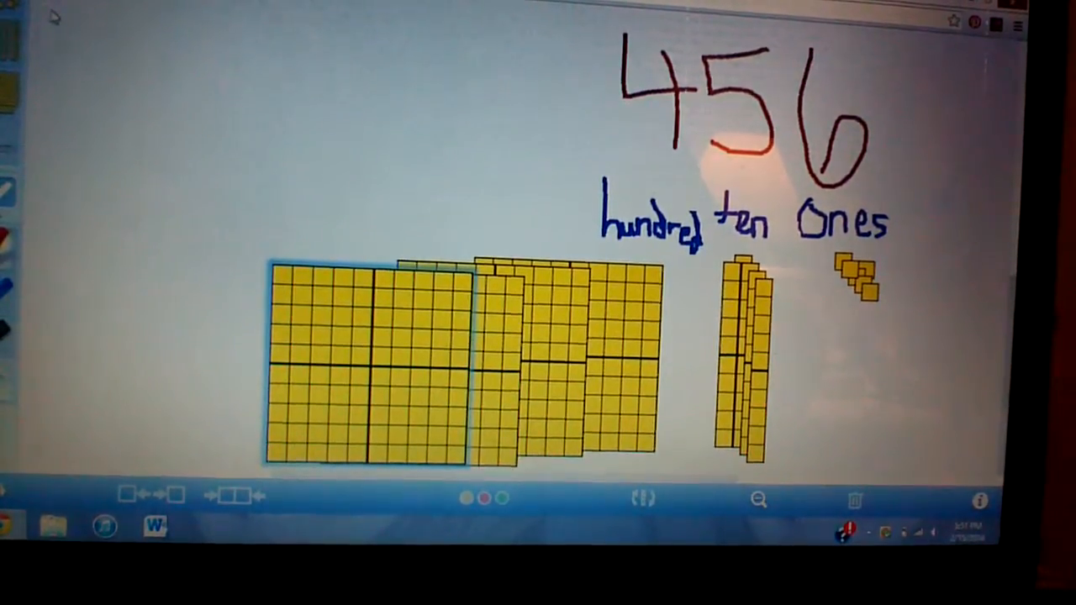
# Handwrite the expanded form 400+50+6 at top-left, then start over to clear the board
pyautogui.moveTo(55, 18); pyautogui.dragTo(122, 59)
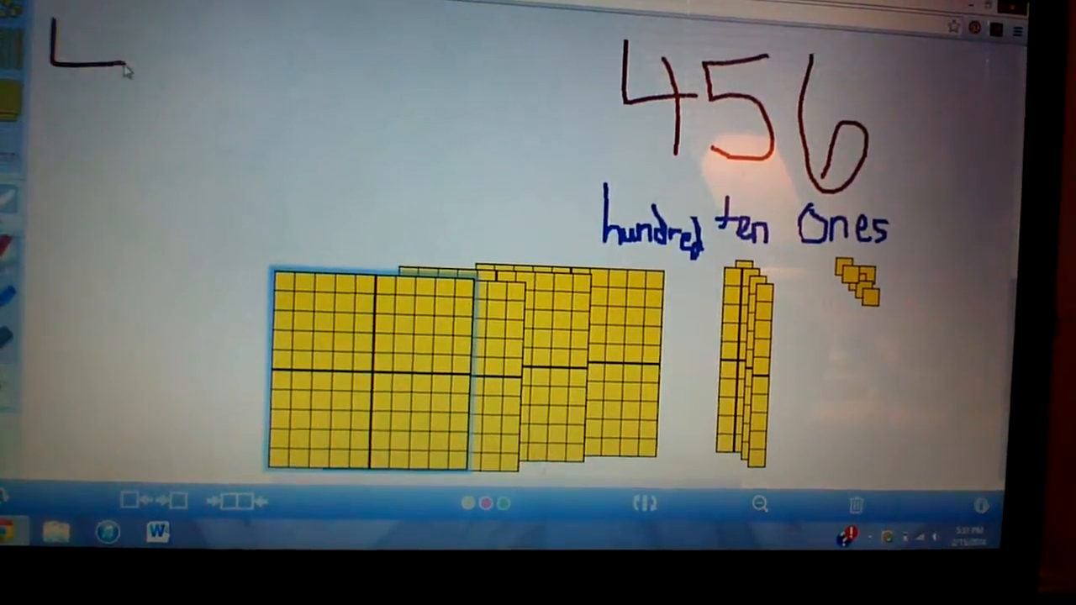
pyautogui.moveTo(89, 8); pyautogui.dragTo(88, 92)
pyautogui.moveTo(155, 50)
pyautogui.mouseDown()
pyautogui.moveTo(134, 4)
pyautogui.moveTo(197, 51)
pyautogui.moveTo(273, 40)
pyautogui.moveTo(256, 59)
pyautogui.mouseUp()
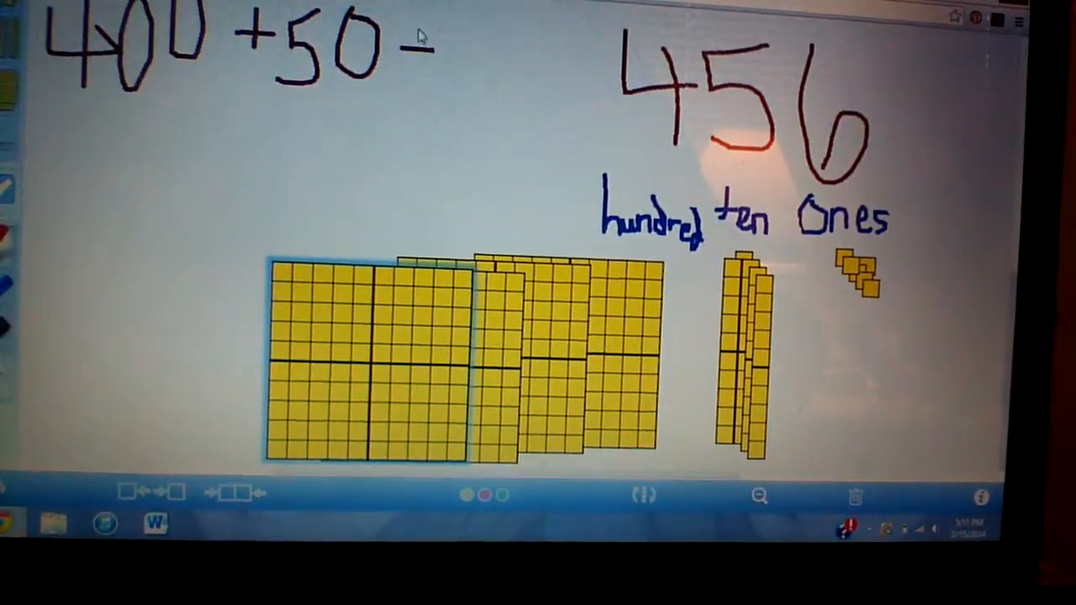
pyautogui.moveTo(418, 32); pyautogui.dragTo(418, 74)
pyautogui.moveTo(461, 18); pyautogui.dragTo(475, 71)
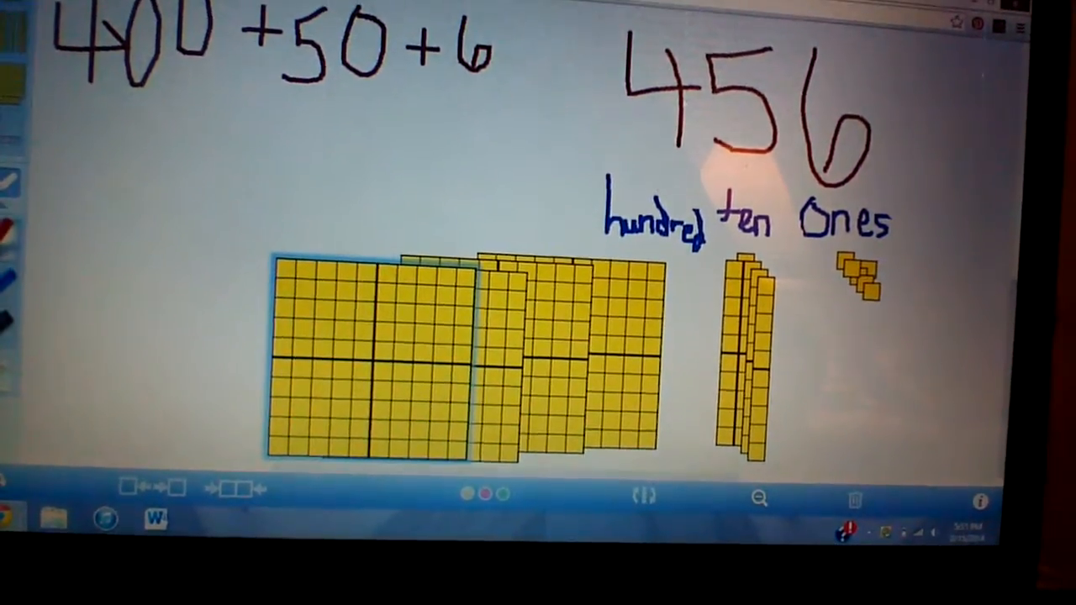
pyautogui.click(857, 488)
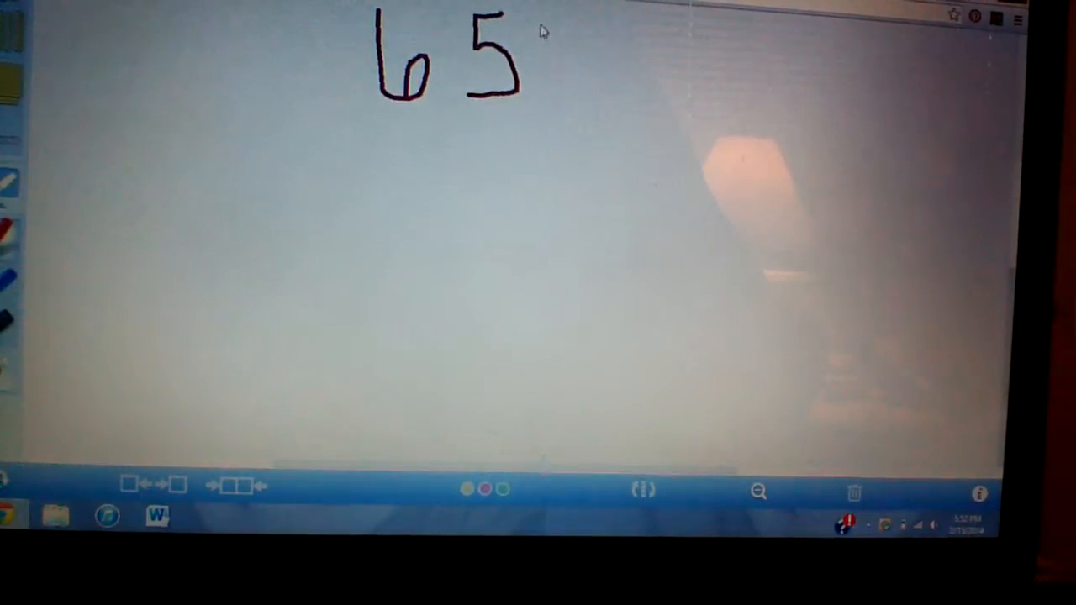
# Finish handwriting 657 and place the first hundred flat below it
pyautogui.moveTo(548, 20); pyautogui.dragTo(603, 29)
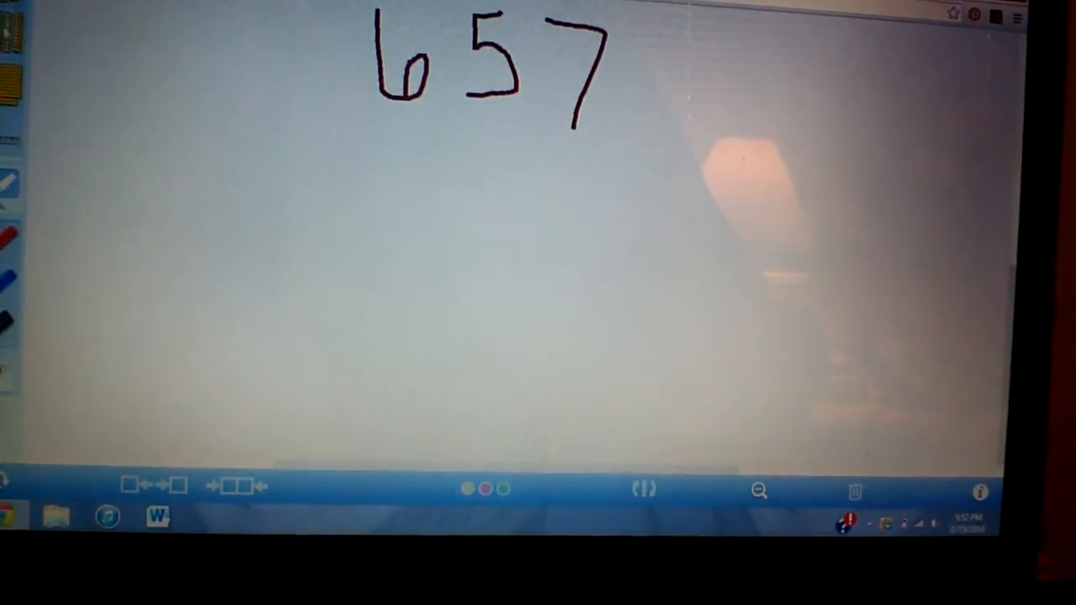
pyautogui.moveTo(10, 84); pyautogui.dragTo(278, 239)
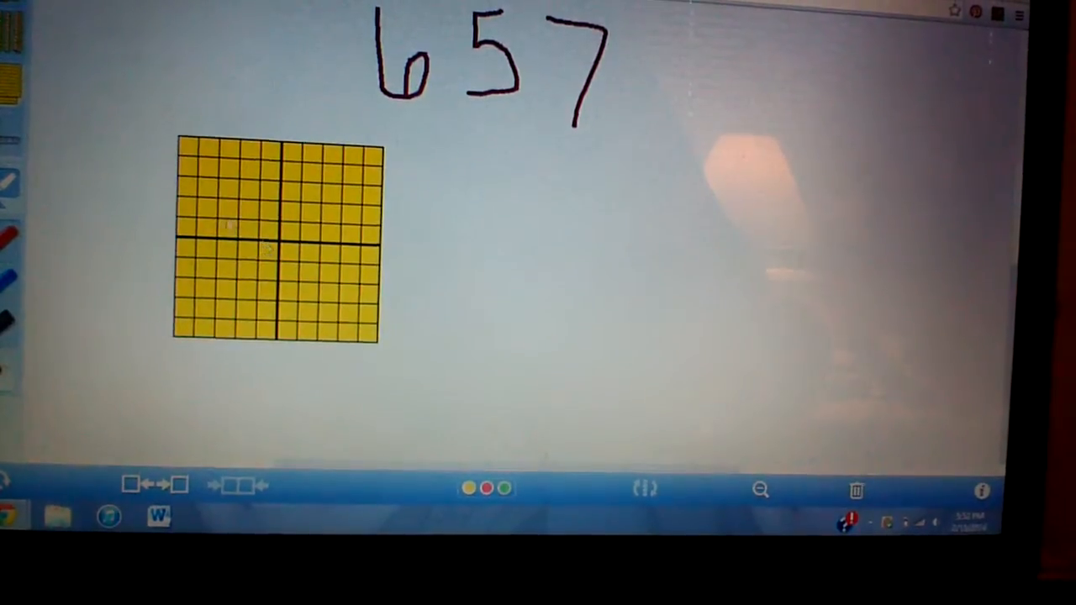
# Pile six hundred flats together on the left beneath the handwritten 657
pyautogui.click(12, 84)
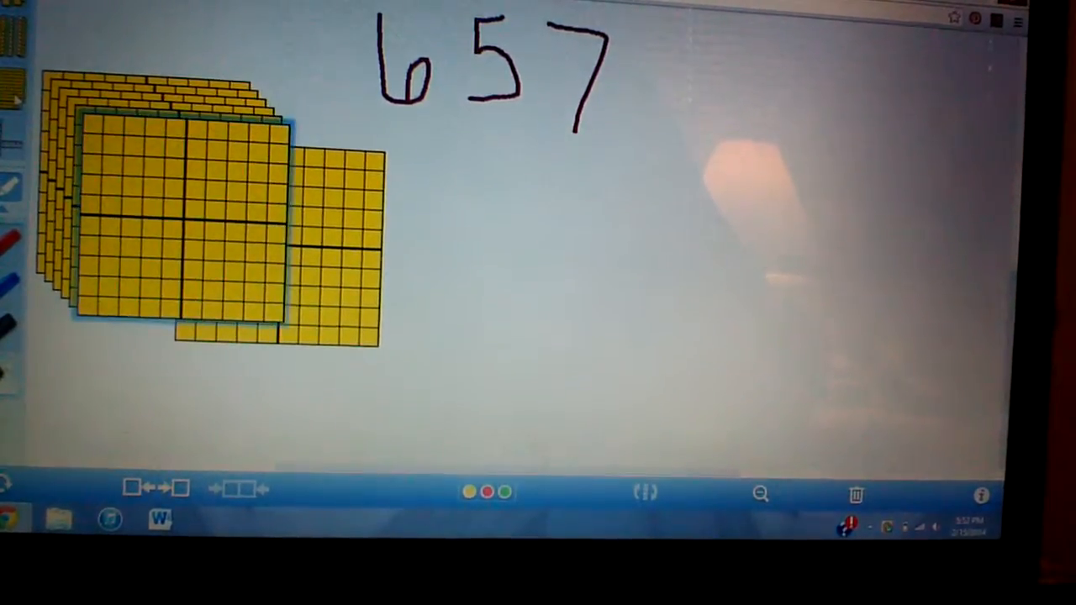
pyautogui.moveTo(185, 211)
pyautogui.mouseDown()
pyautogui.moveTo(326, 209)
pyautogui.moveTo(225, 248)
pyautogui.moveTo(122, 156)
pyautogui.moveTo(605, 265)
pyautogui.moveTo(782, 260)
pyautogui.moveTo(925, 278)
pyautogui.mouseUp()
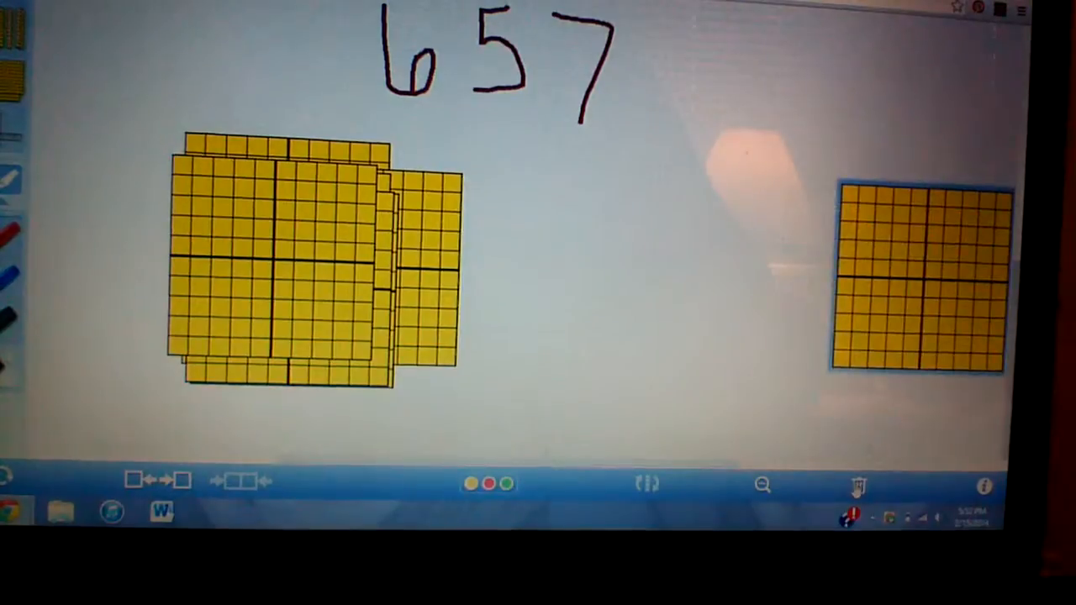
pyautogui.moveTo(425, 219)
pyautogui.mouseDown()
pyautogui.moveTo(271, 209)
pyautogui.moveTo(227, 332)
pyautogui.mouseUp()
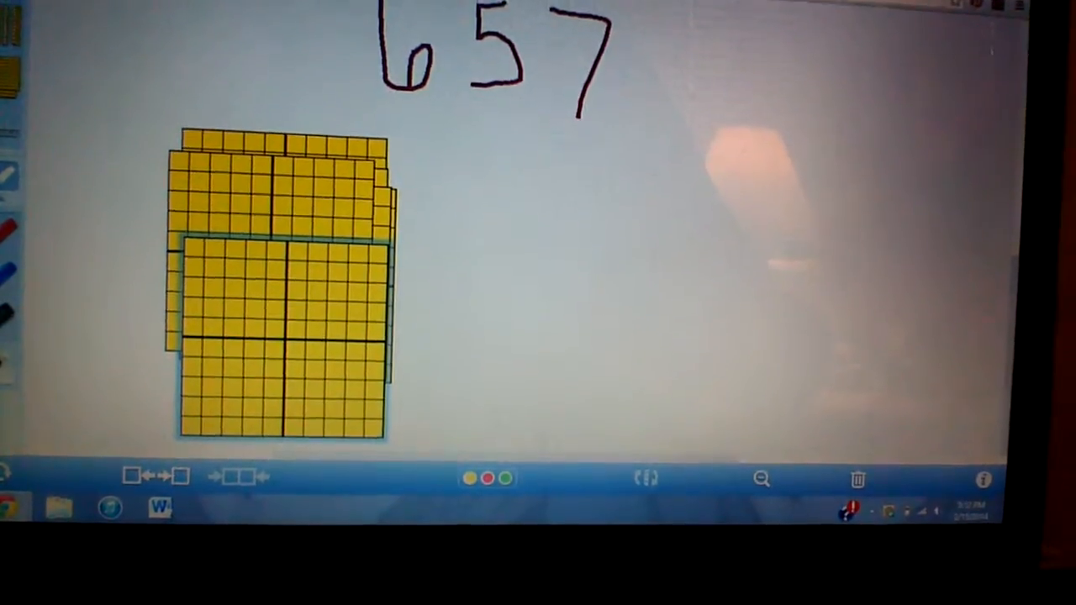
pyautogui.click(412, 203)
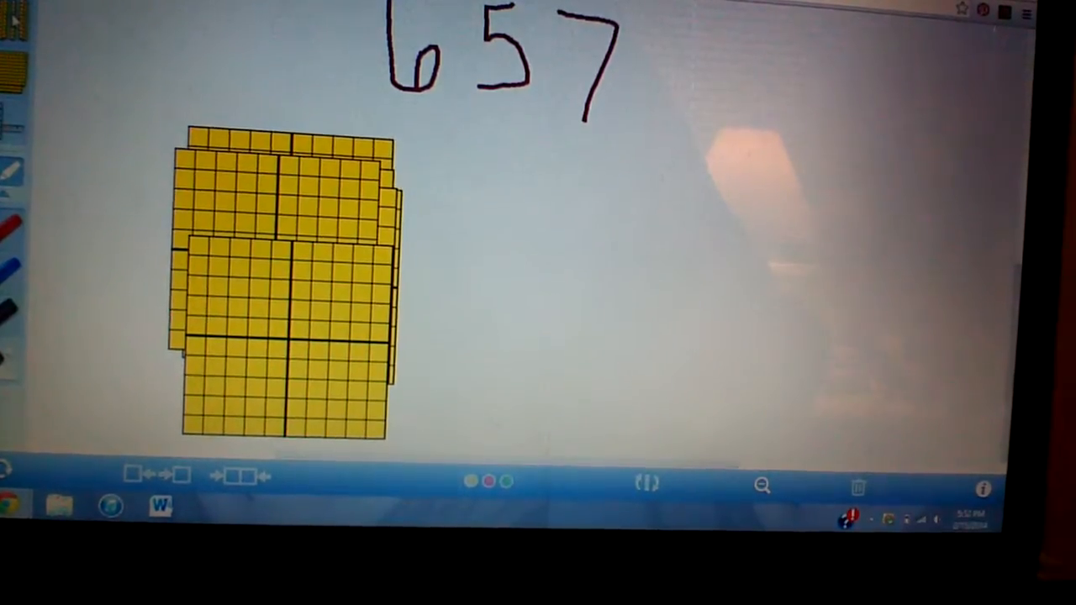
# Place five ten-rods as a group to the right of the hundred flats, under the 5
pyautogui.click(14, 117)
pyautogui.click(14, 117)
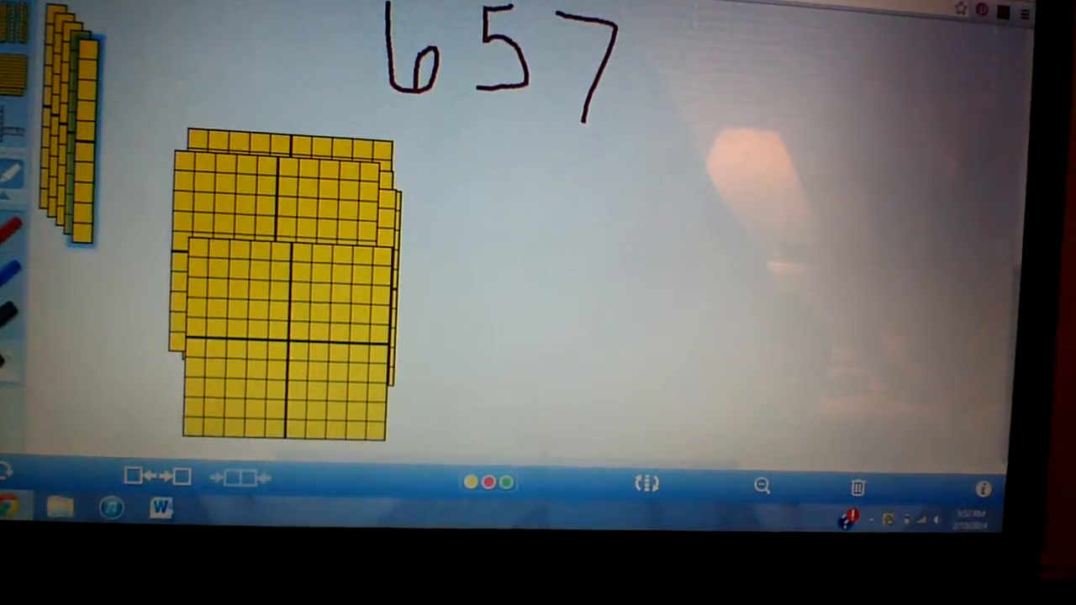
pyautogui.moveTo(84, 33)
pyautogui.mouseDown()
pyautogui.moveTo(59, 134)
pyautogui.moveTo(501, 240)
pyautogui.mouseUp()
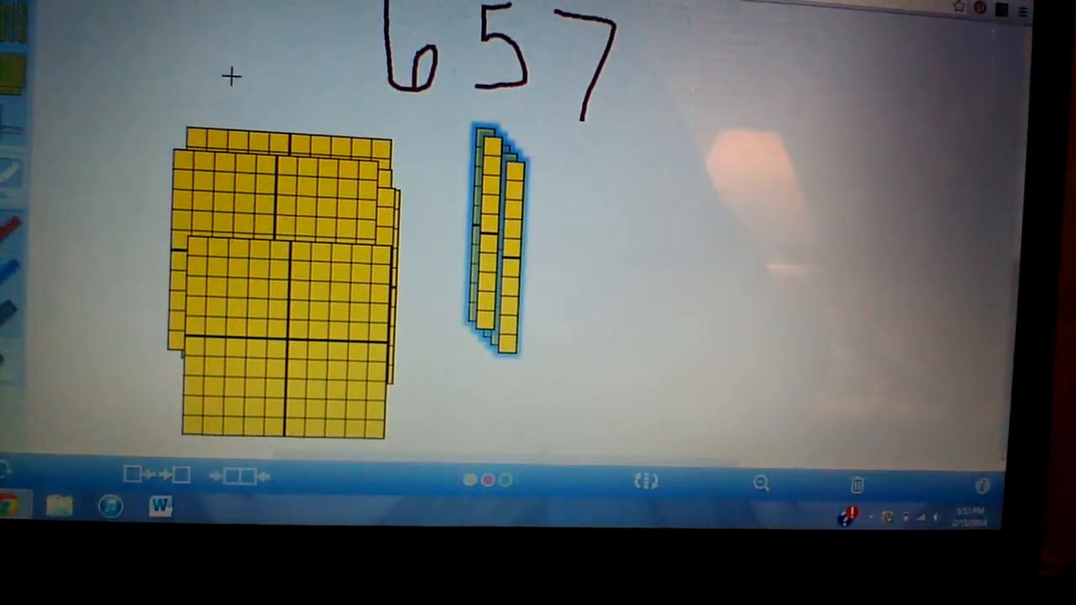
pyautogui.click(231, 76)
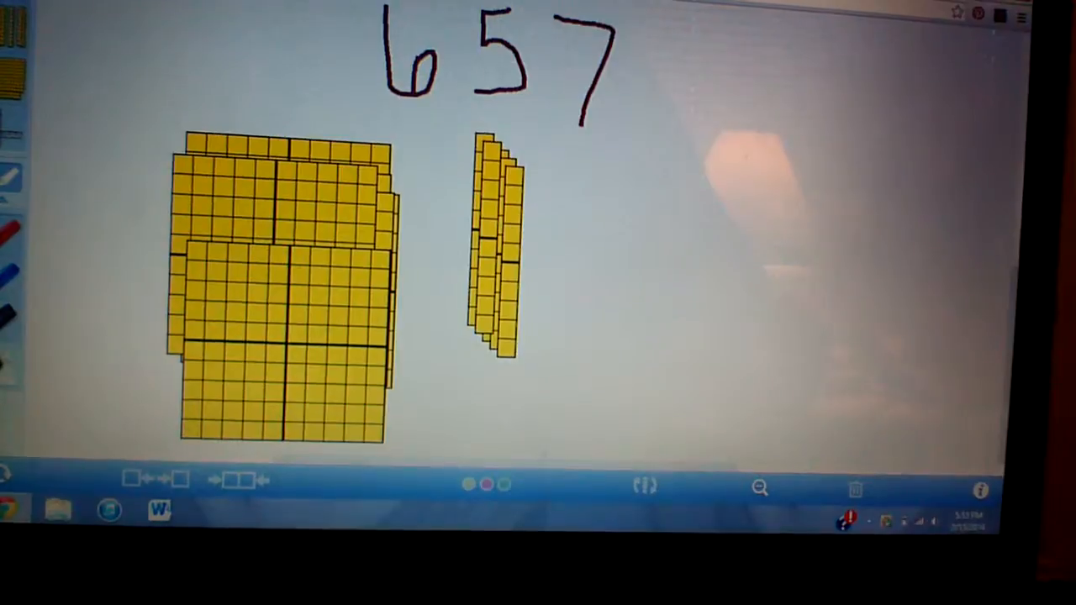
# Arrange seven unit cubes in a diagonal row right of the ten-rods, completing 657
pyautogui.moveTo(59, 4); pyautogui.dragTo(408, 181)
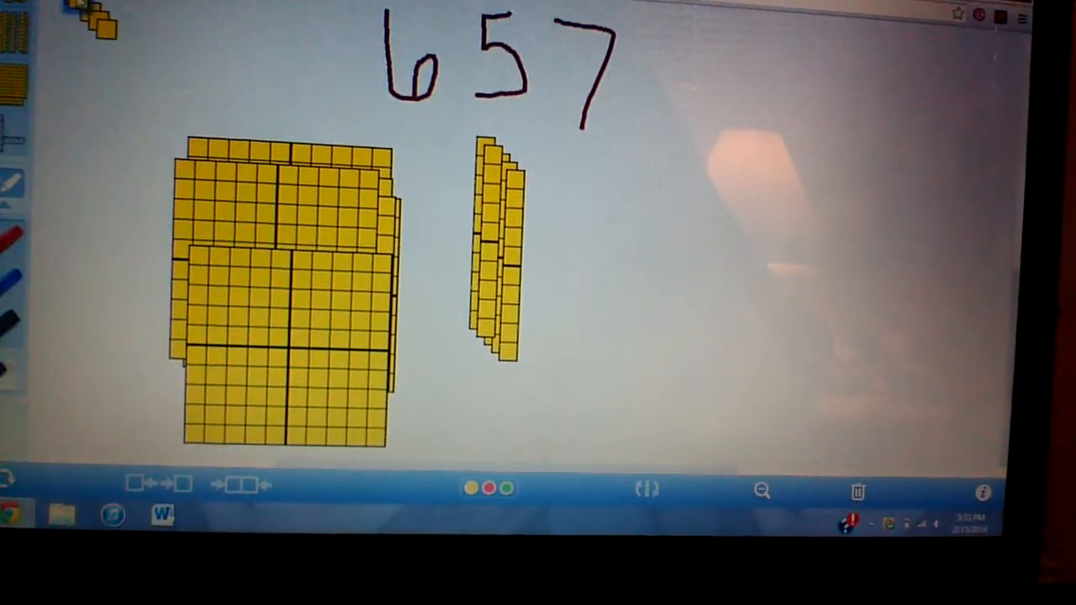
pyautogui.moveTo(59, 24); pyautogui.dragTo(126, 67)
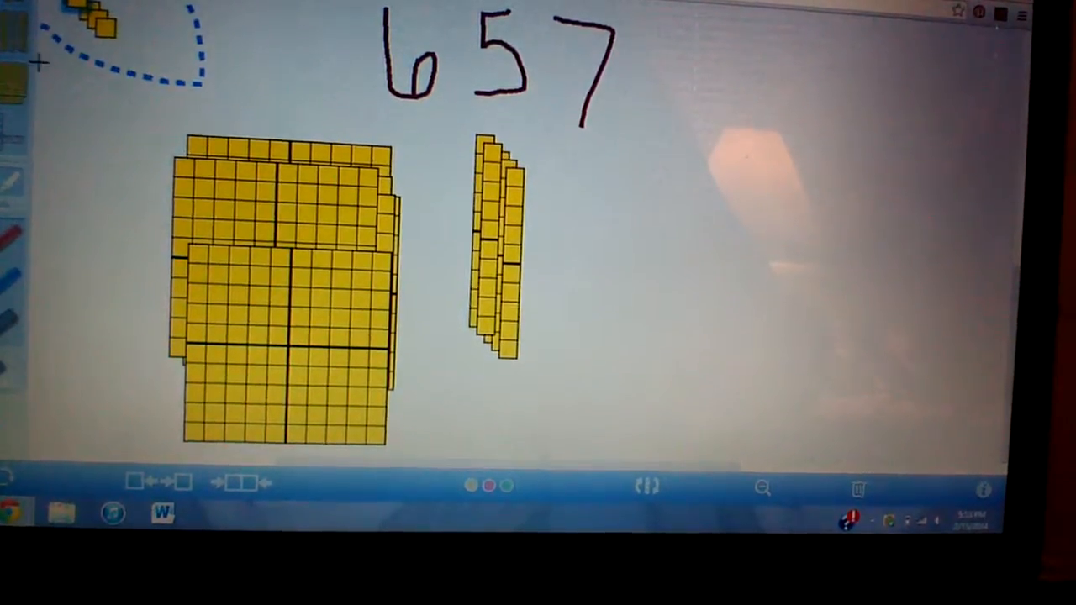
pyautogui.moveTo(97, 26); pyautogui.dragTo(598, 212)
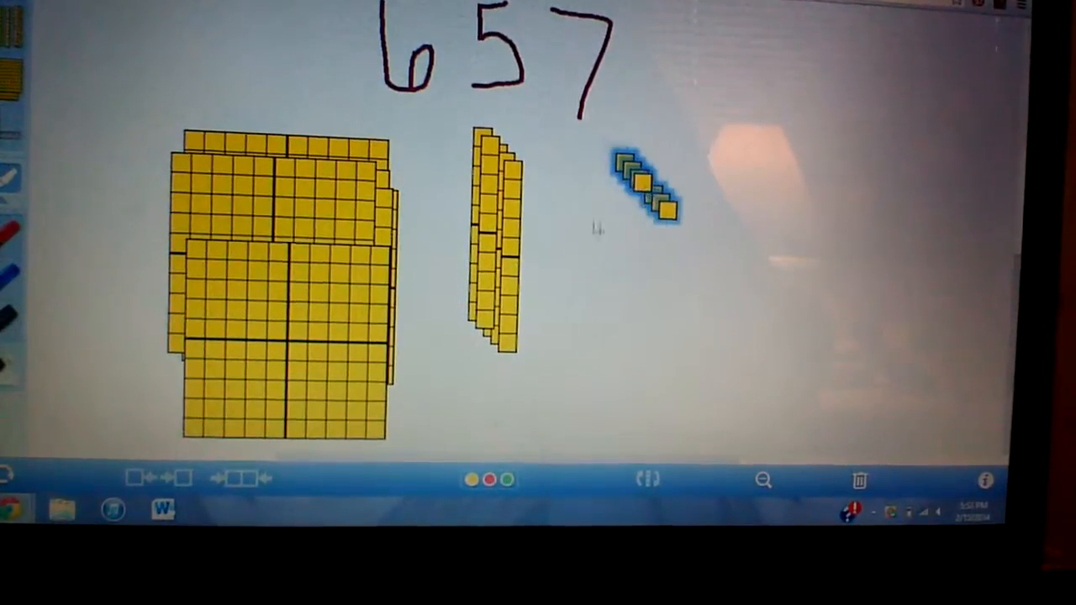
pyautogui.click(686, 180)
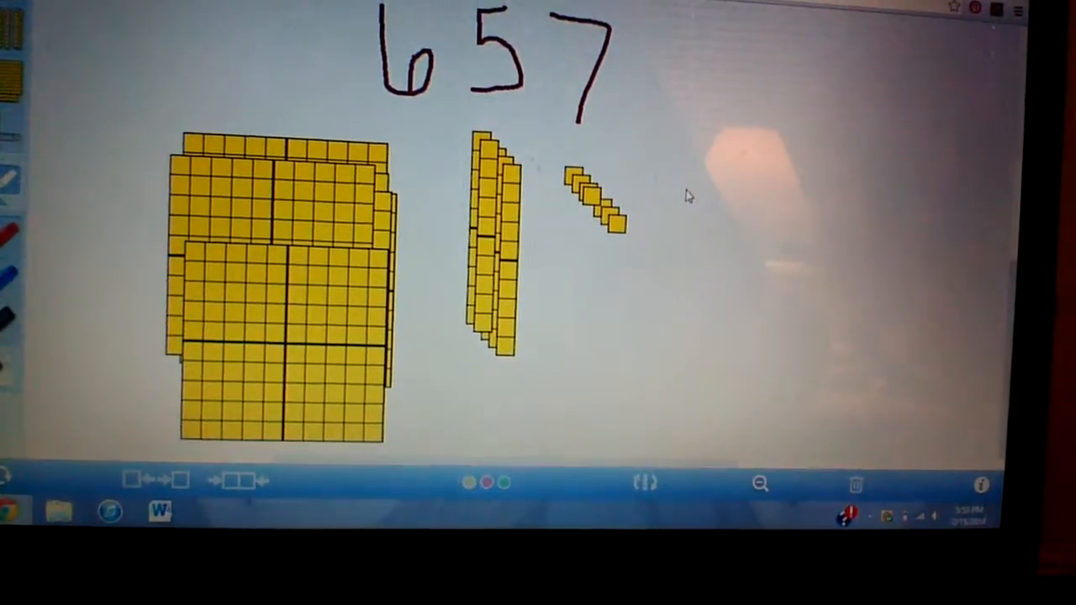